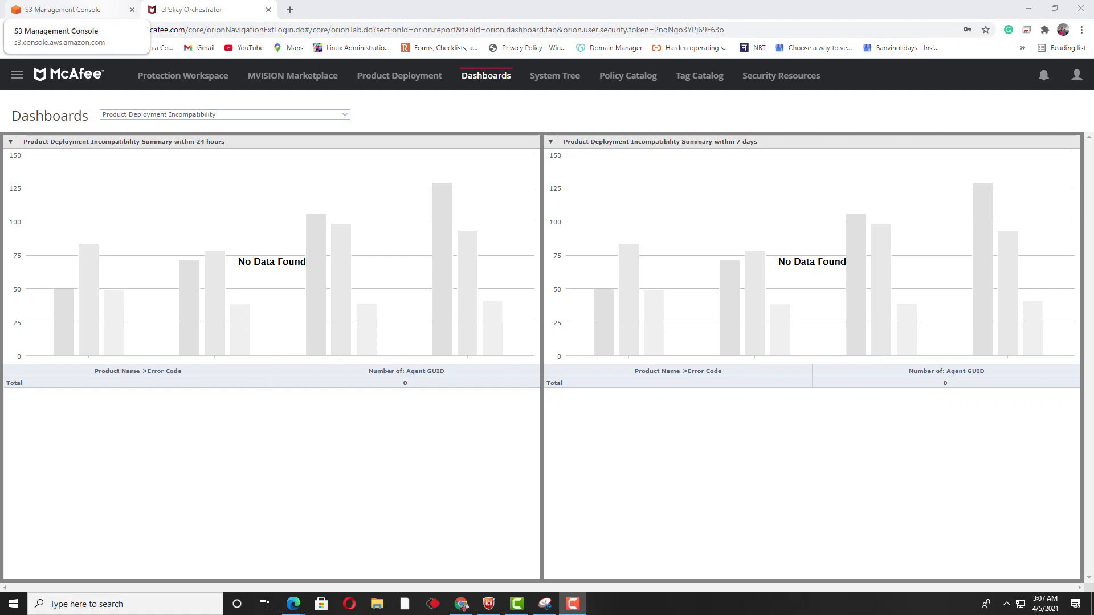
- Open the DLP Settings page in ePolicy Orchestrator
left_click(69, 9)
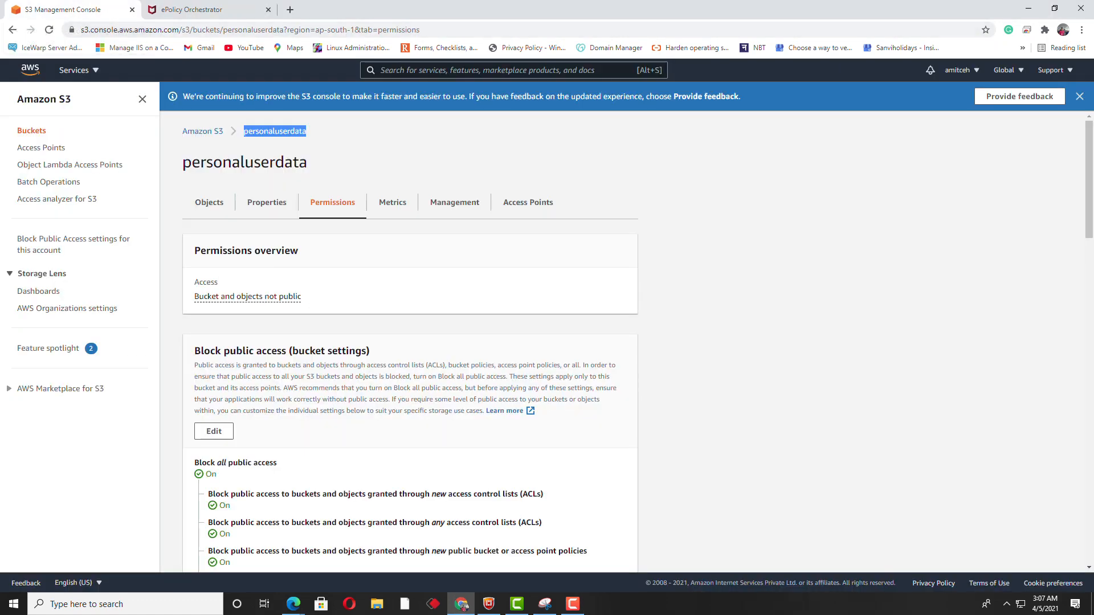
left_click(193, 9)
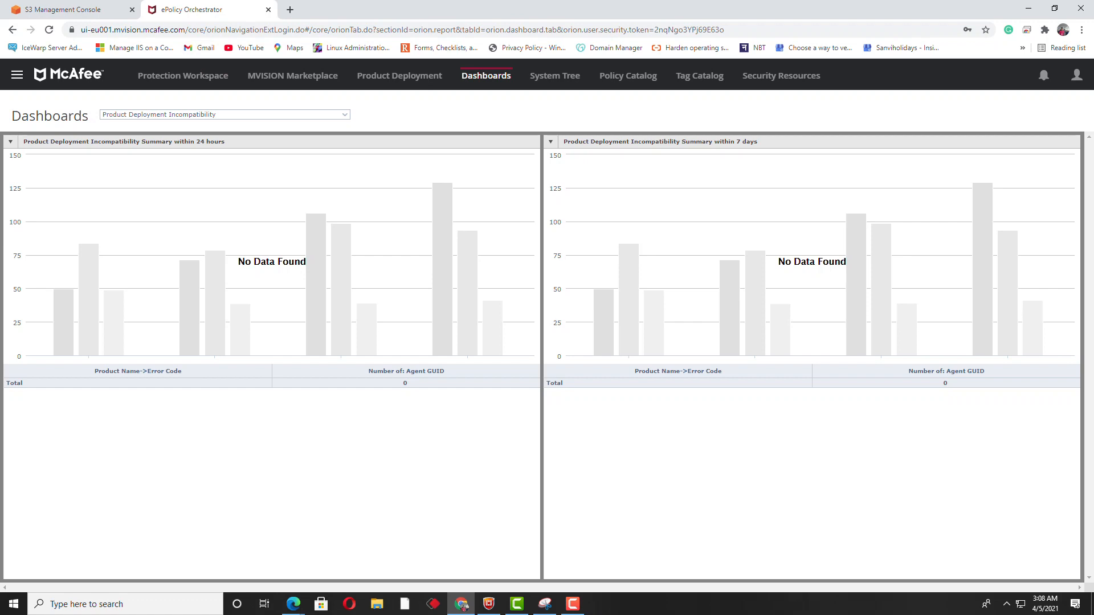
left_click(17, 75)
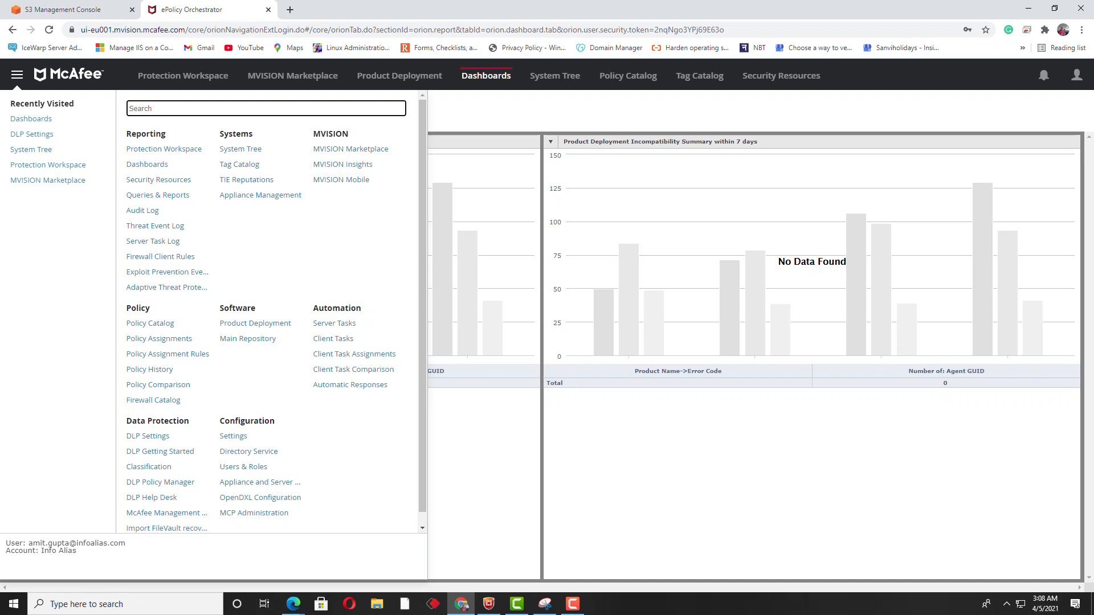
left_click(147, 437)
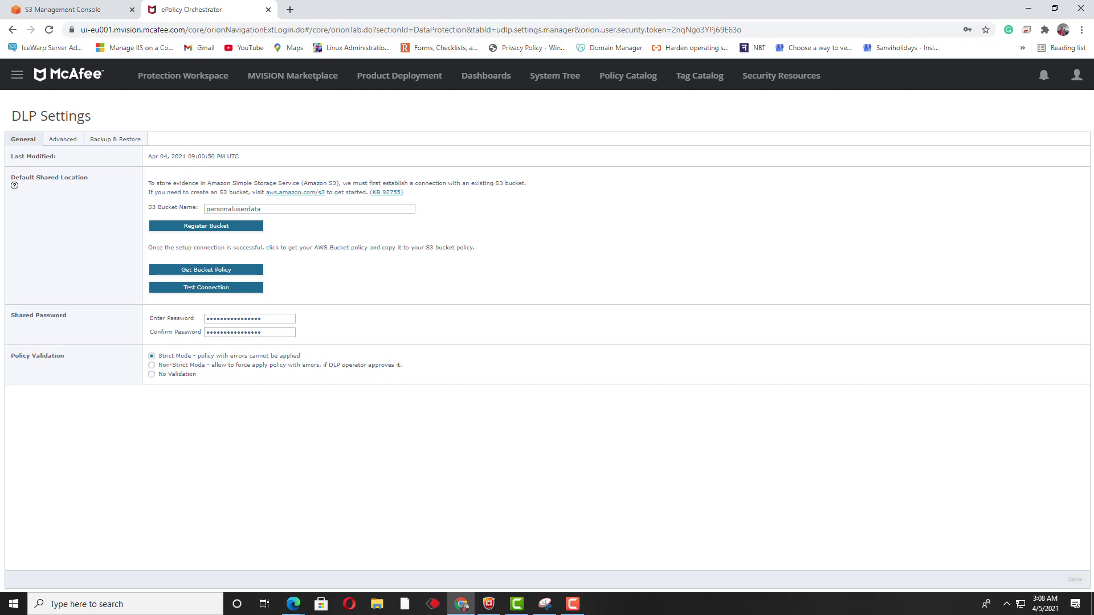
- Clear the S3 bucket name in the default shared location and re-enter it as personaluserdata
left_click_drag(262, 209, 205, 209)
key("ctrl+c")
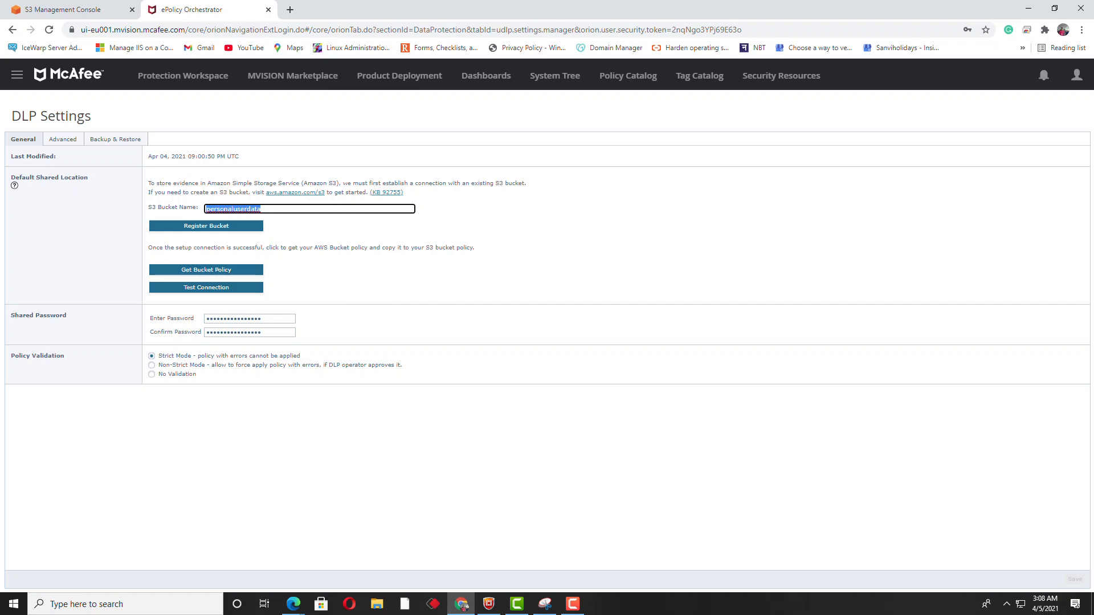
key("BackSpace")
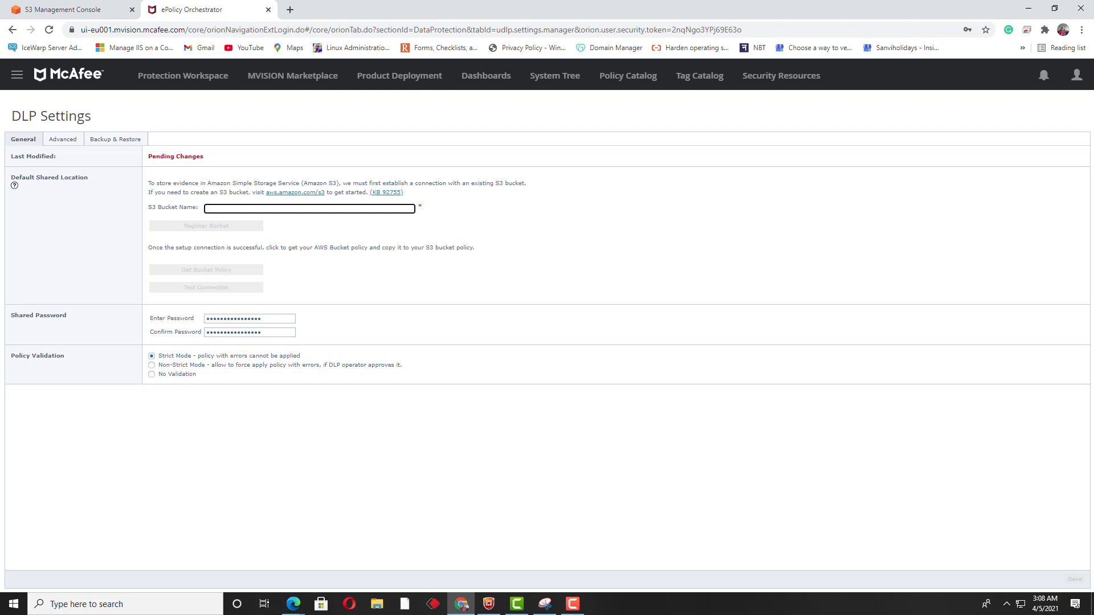
key("ctrl+v")
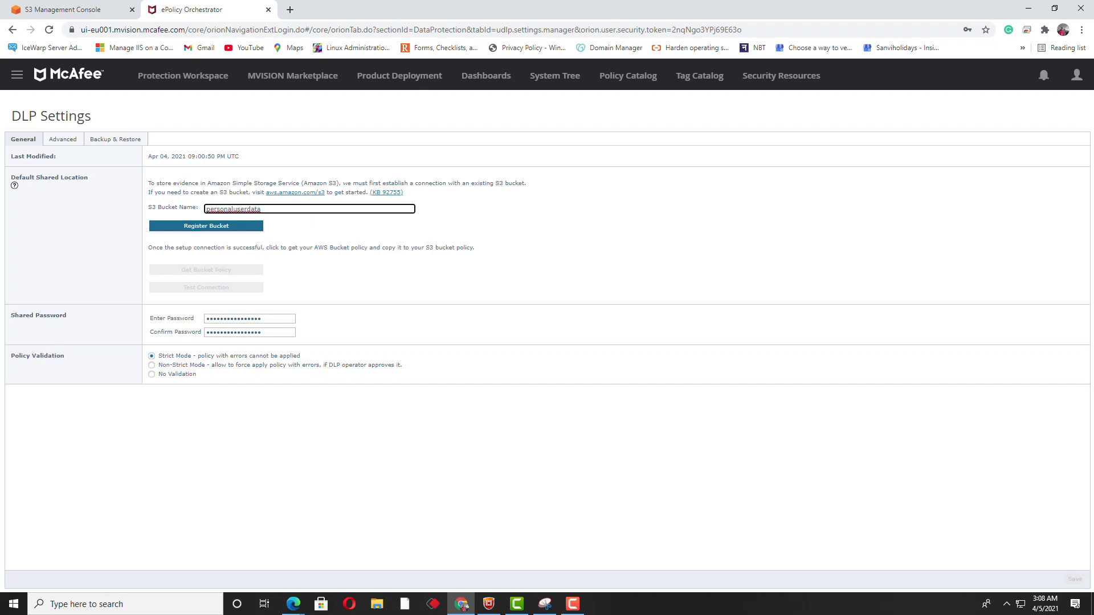
left_click_drag(261, 209, 205, 209)
- Switch to the S3 console and check the personaluserdata bucket's objects and the account's bucket list, then return to DLP Settings
left_click(63, 10)
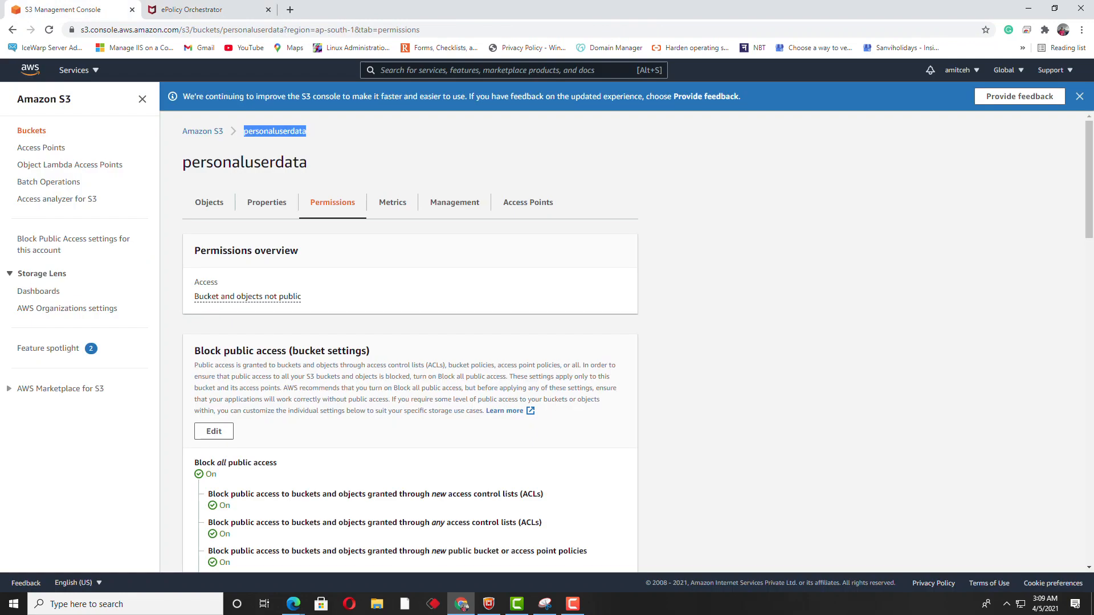
left_click(209, 203)
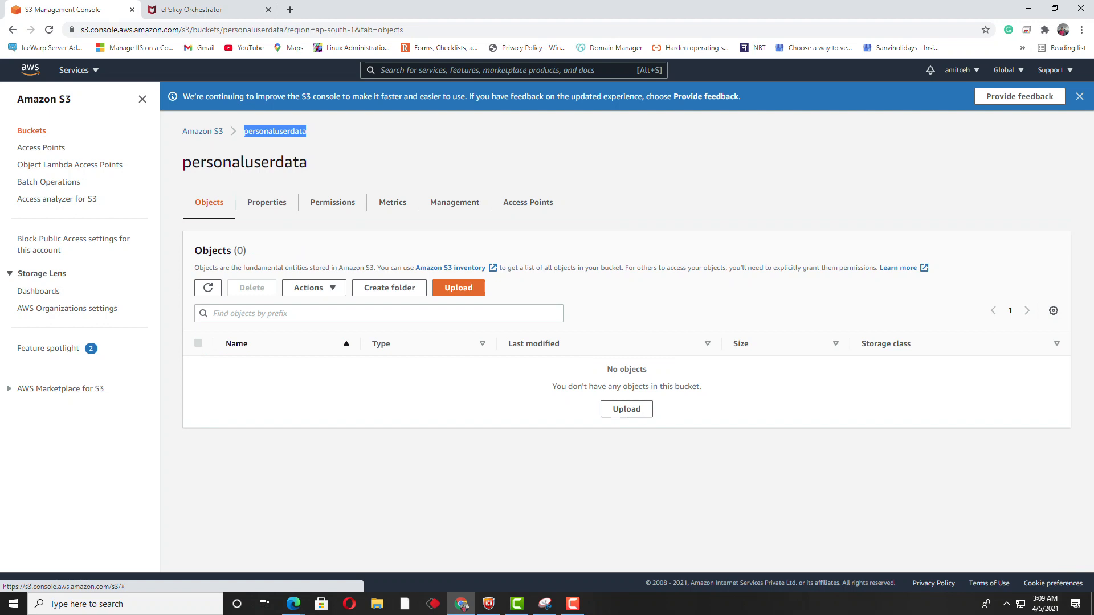
left_click(202, 131)
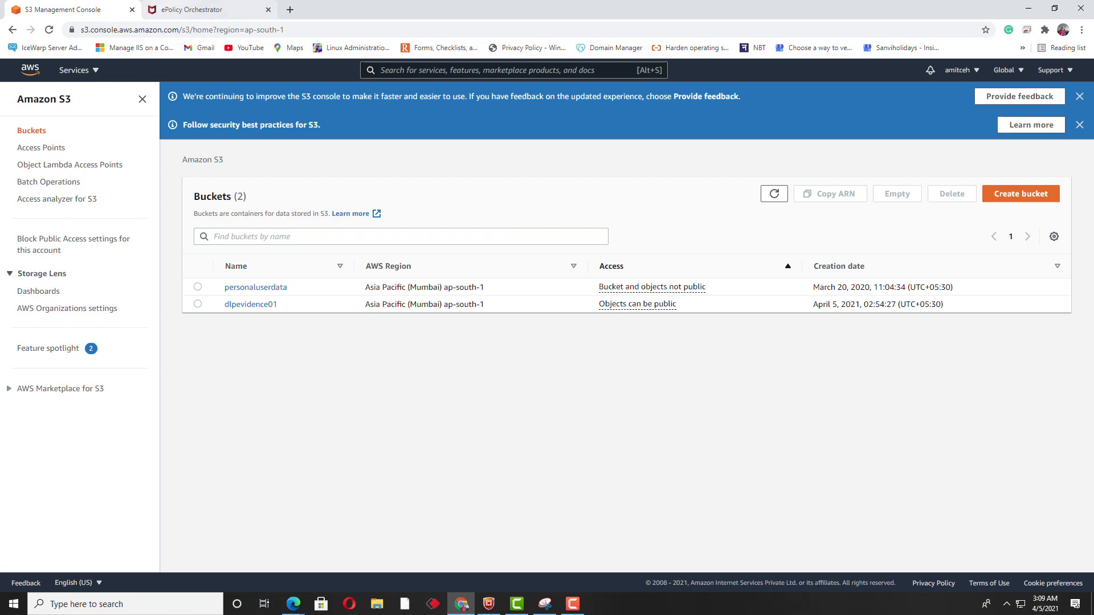
left_click(188, 10)
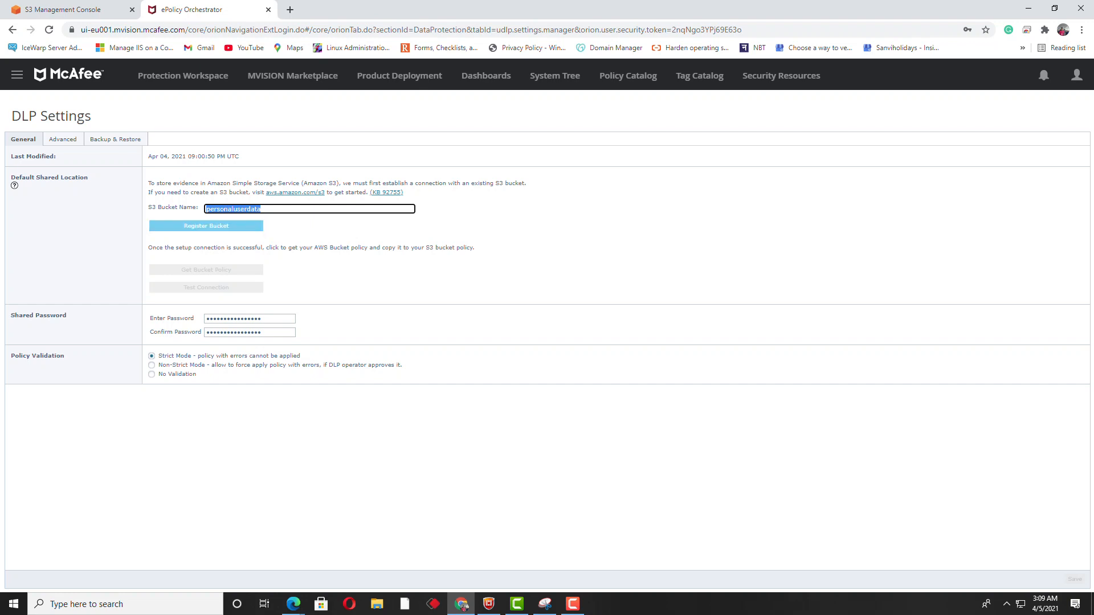
- Register the personaluserdata bucket in DLP Settings and copy the complete JSON bucket policy generated for it
left_click(207, 226)
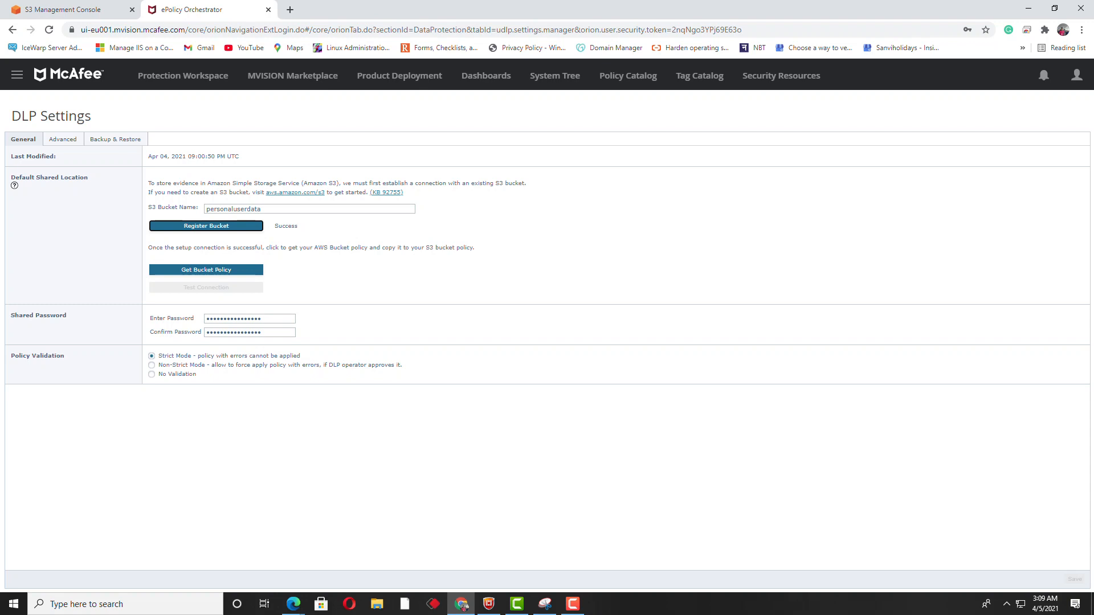
left_click(207, 270)
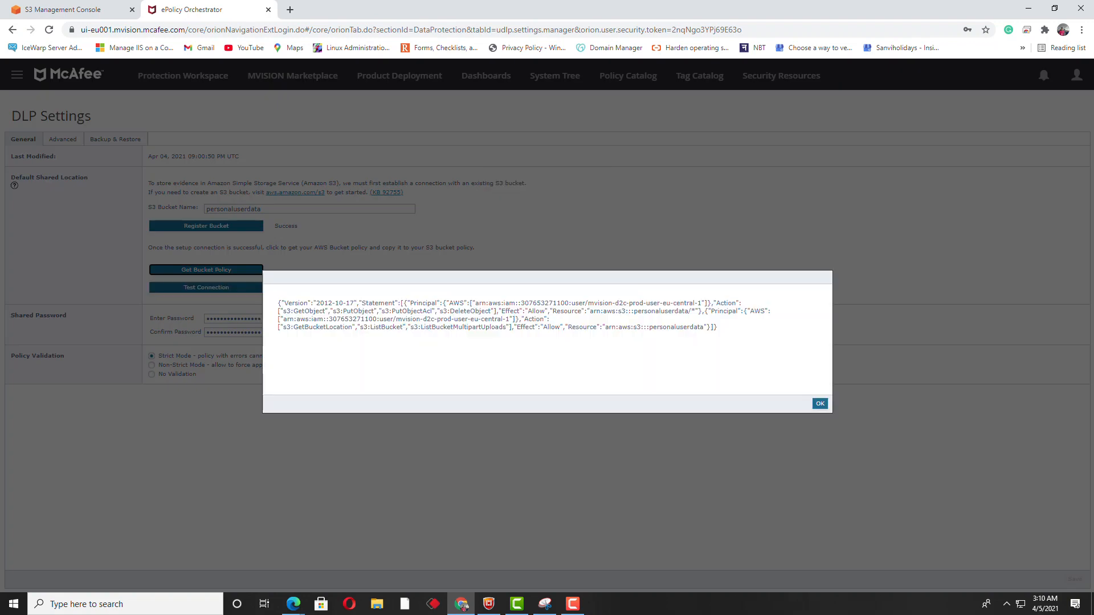
left_click_drag(278, 303, 717, 327)
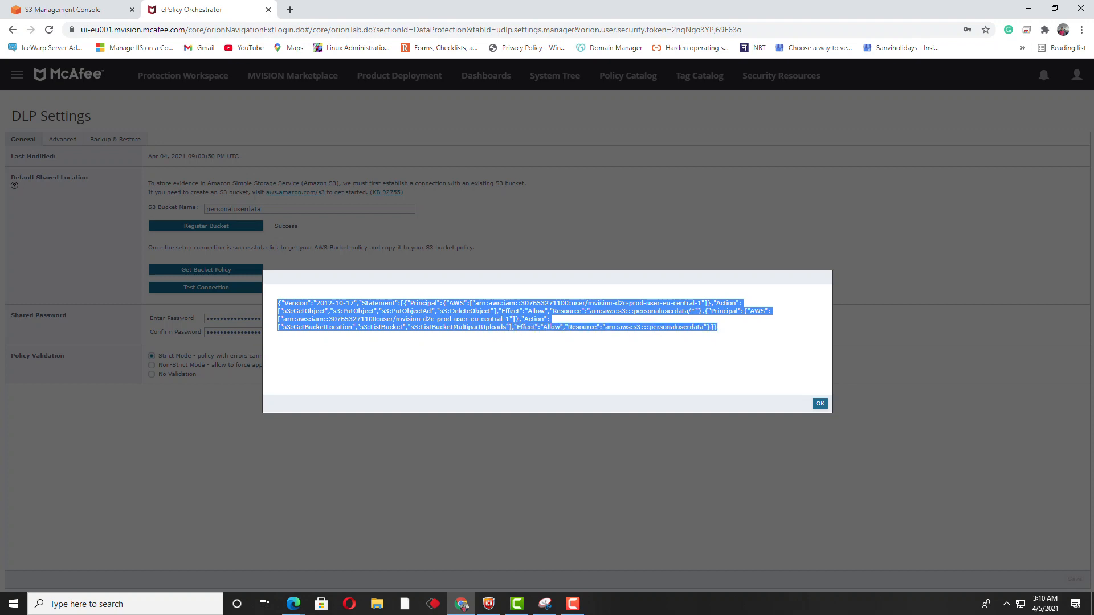
right_click(442, 313)
left_click(490, 323)
left_click(820, 403)
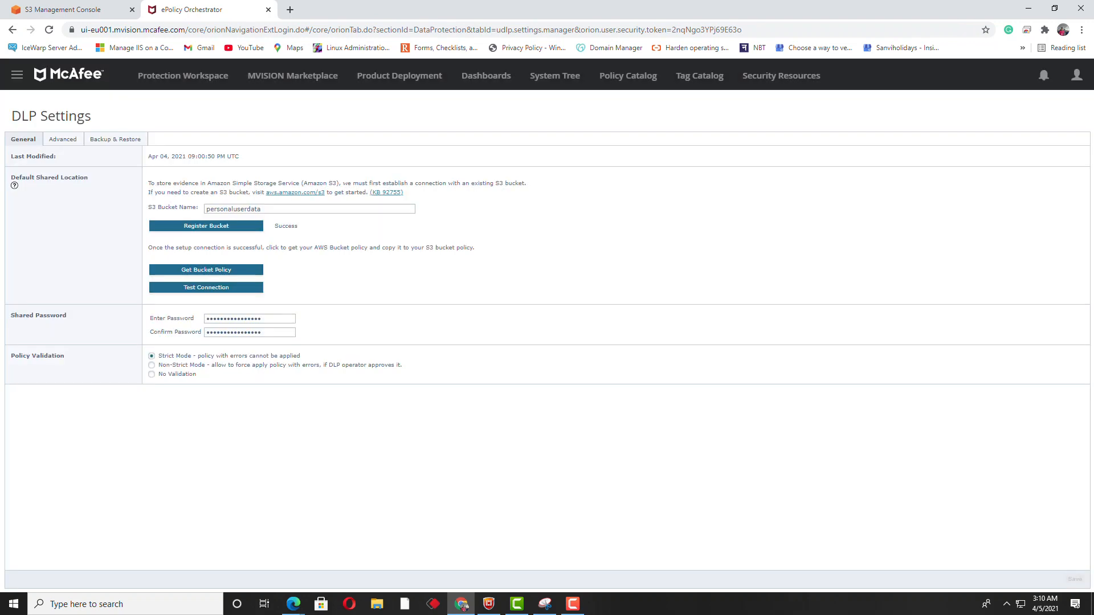
- Switch to the S3 console and bring up the bucket policy section in the personaluserdata bucket's permissions
left_click(62, 9)
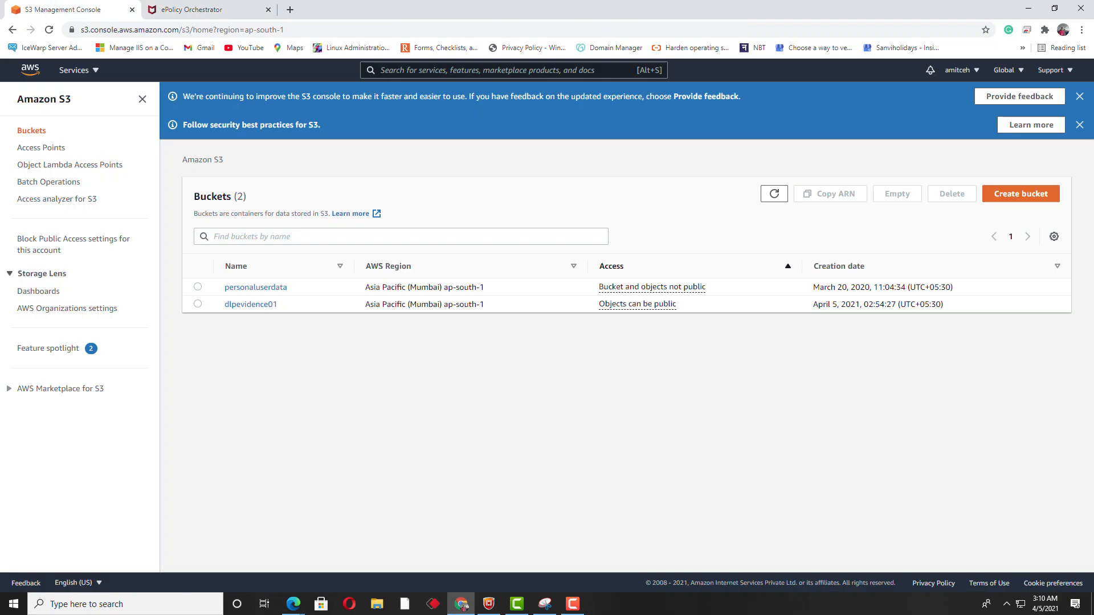
left_click(197, 287)
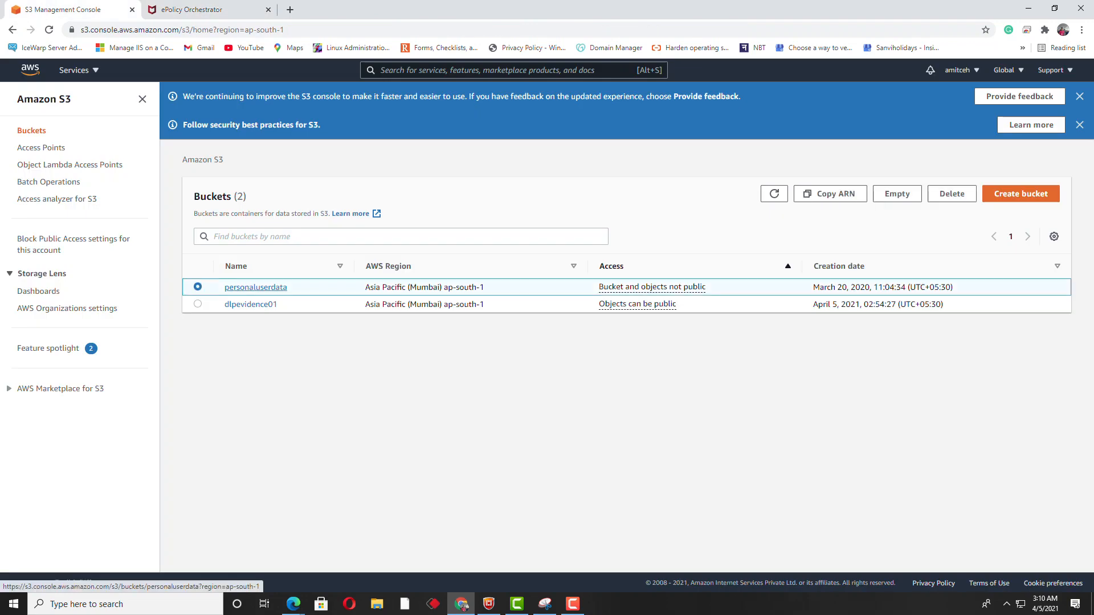
left_click(256, 287)
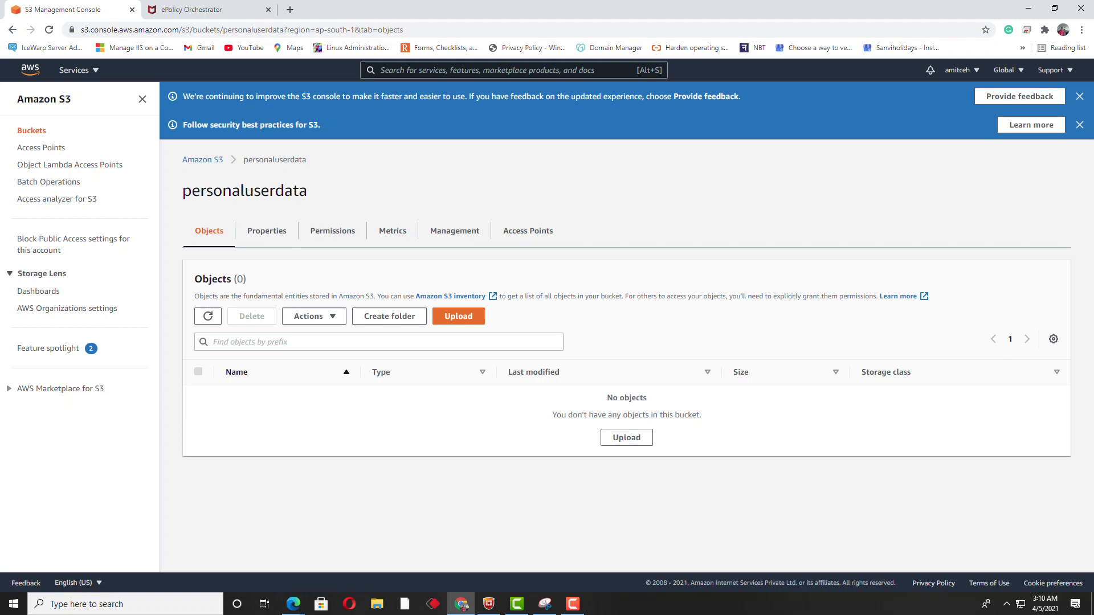
left_click(332, 231)
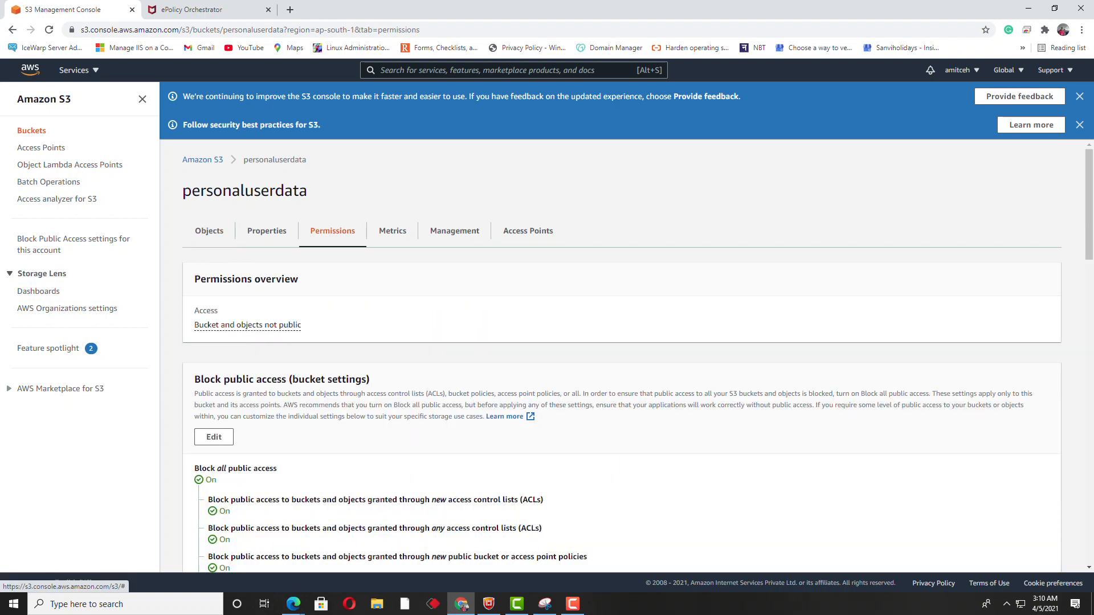
scroll(621, 355, "down", 8)
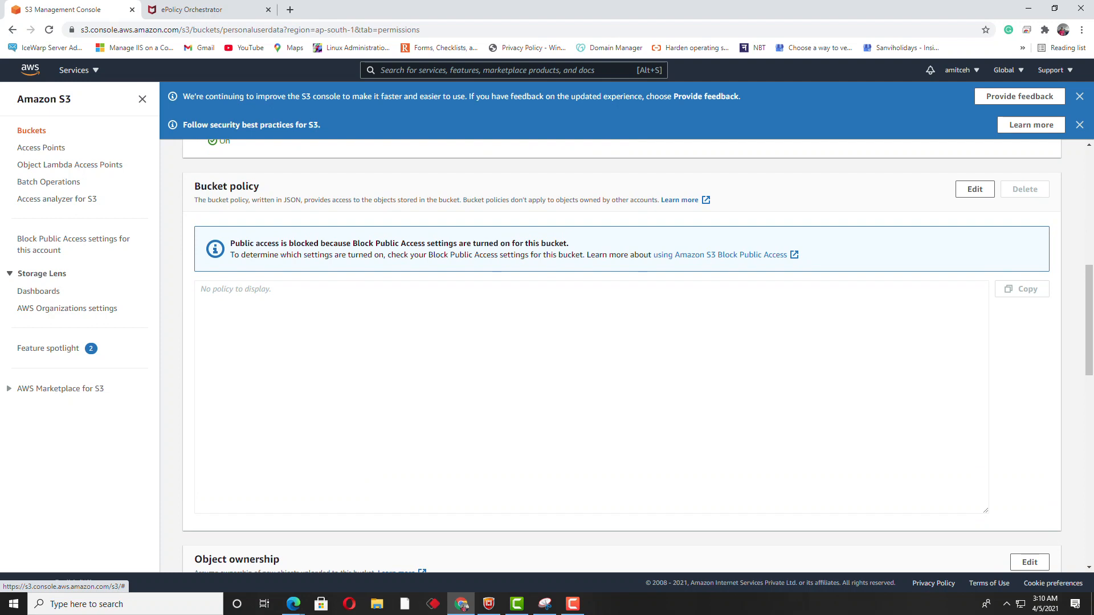
scroll(621, 356, "down", 4)
scroll(621, 355, "up", 3)
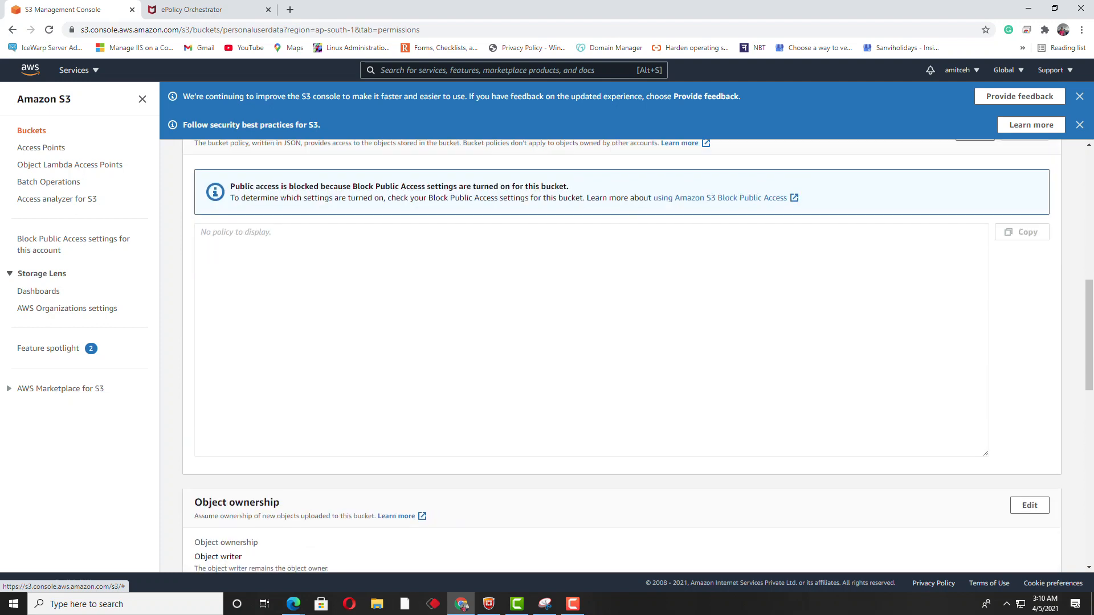
scroll(621, 356, "up", 3)
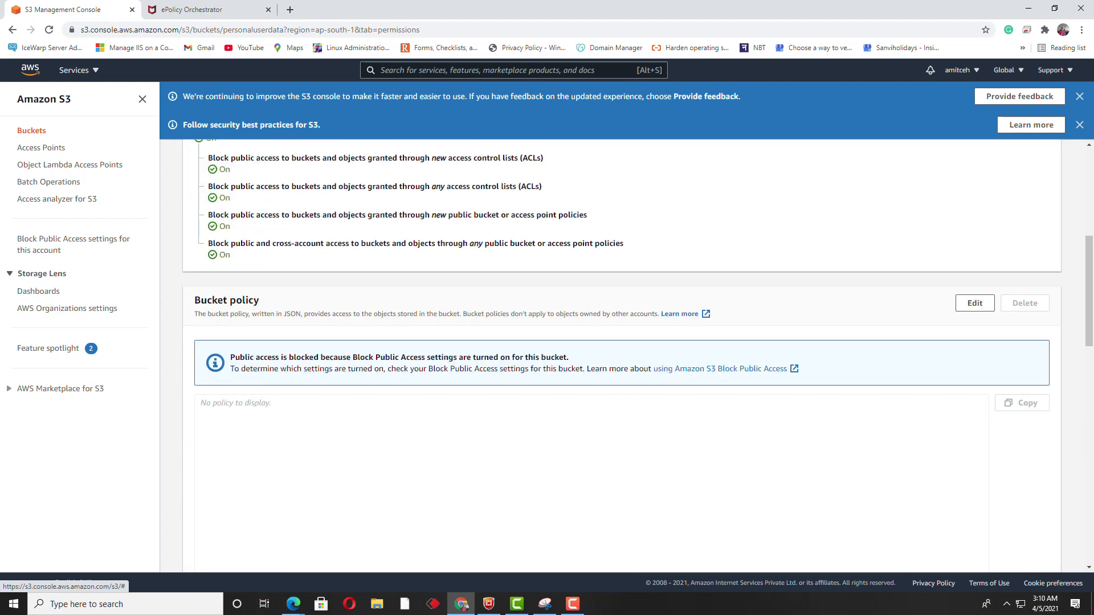
- Paste the copied JSON into the personaluserdata bucket's empty policy and save the changes
left_click(975, 303)
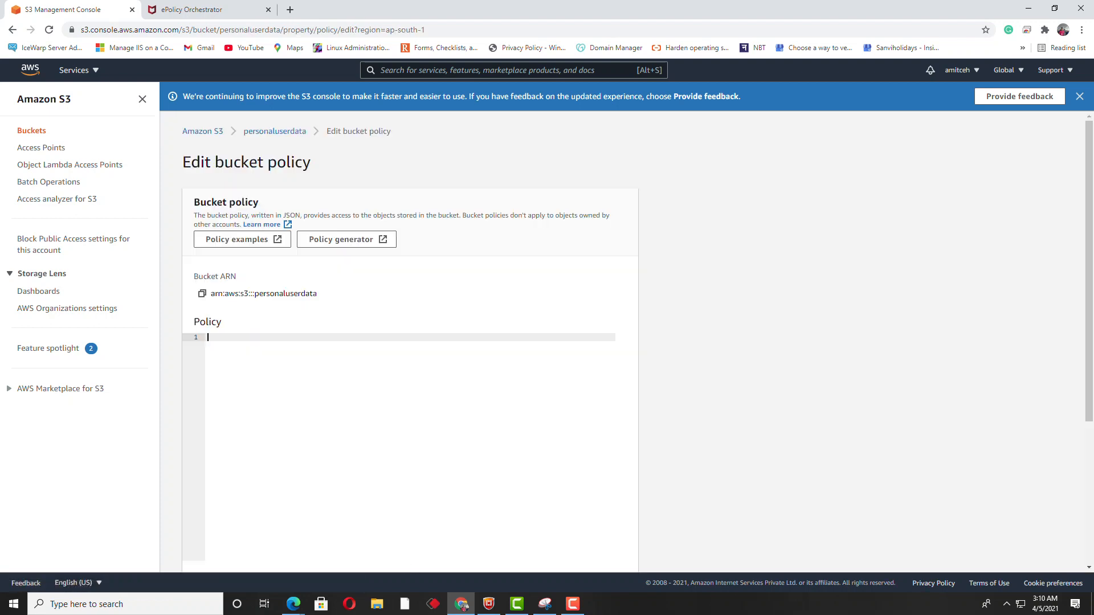
right_click(243, 340)
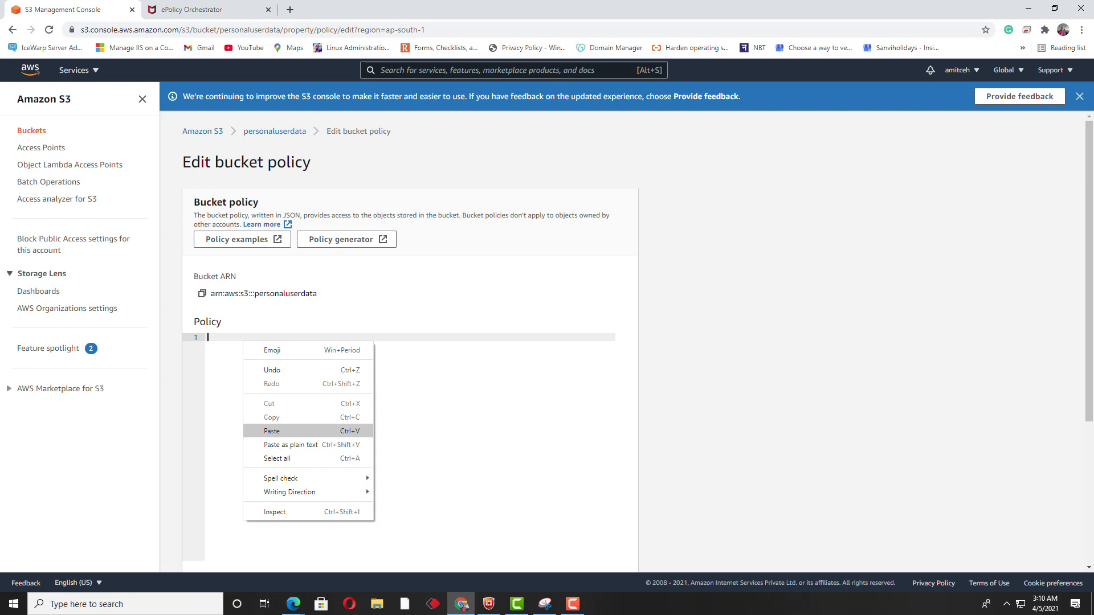
left_click(262, 431)
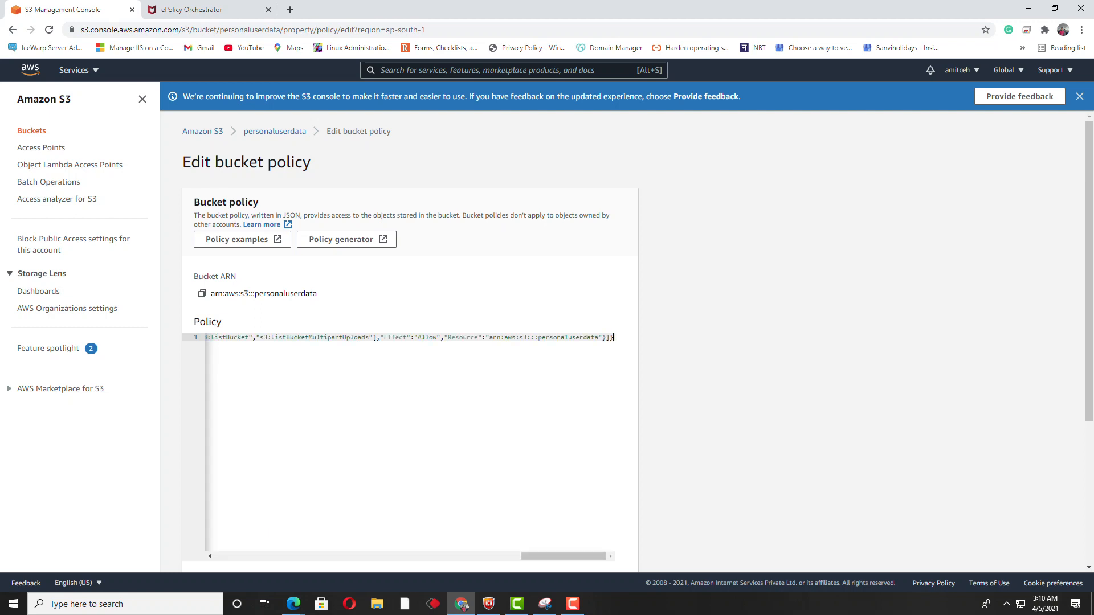
left_click(188, 9)
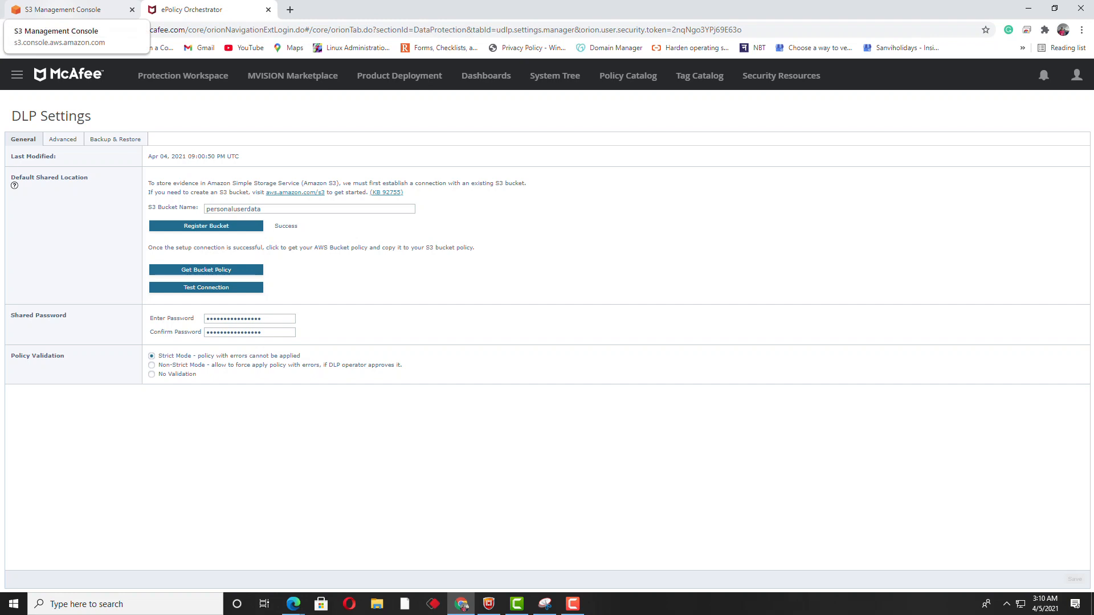
left_click(68, 9)
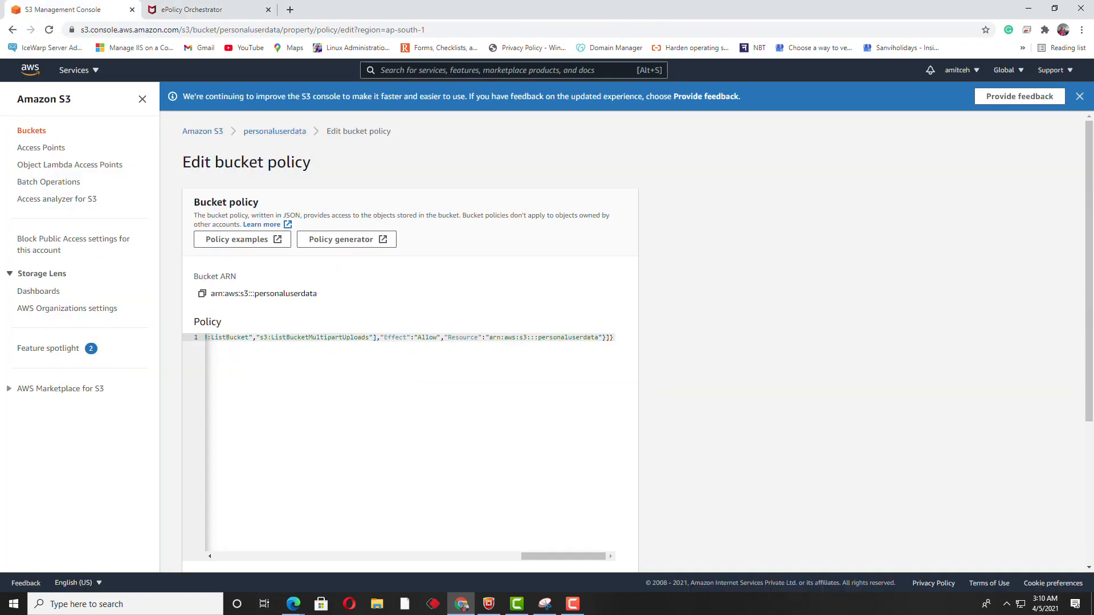
scroll(410, 364, "down", 4)
left_click(594, 553)
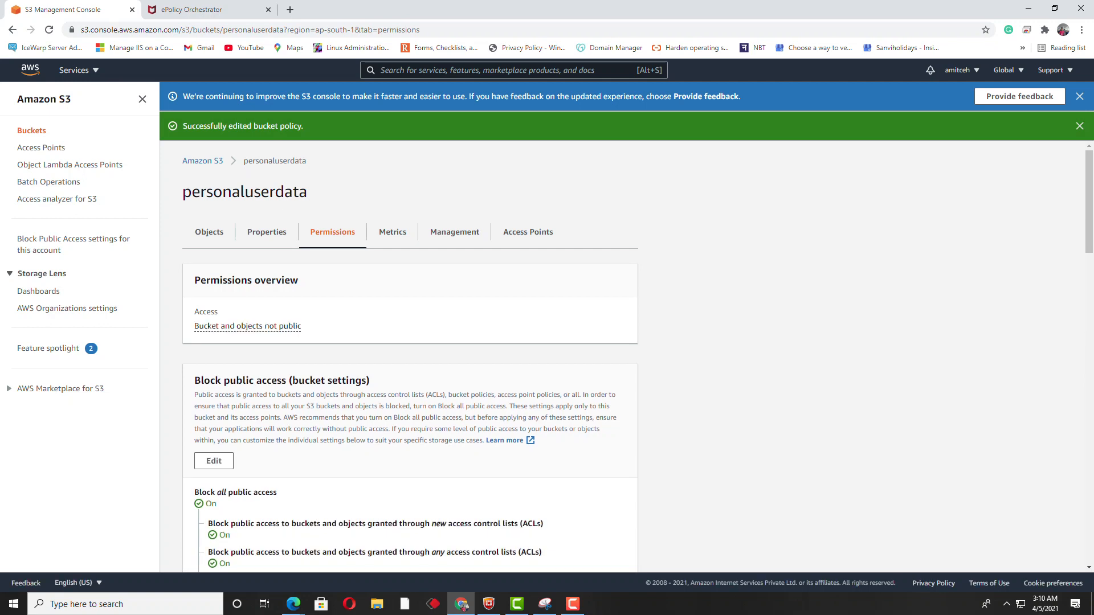
scroll(410, 353, "down", 3)
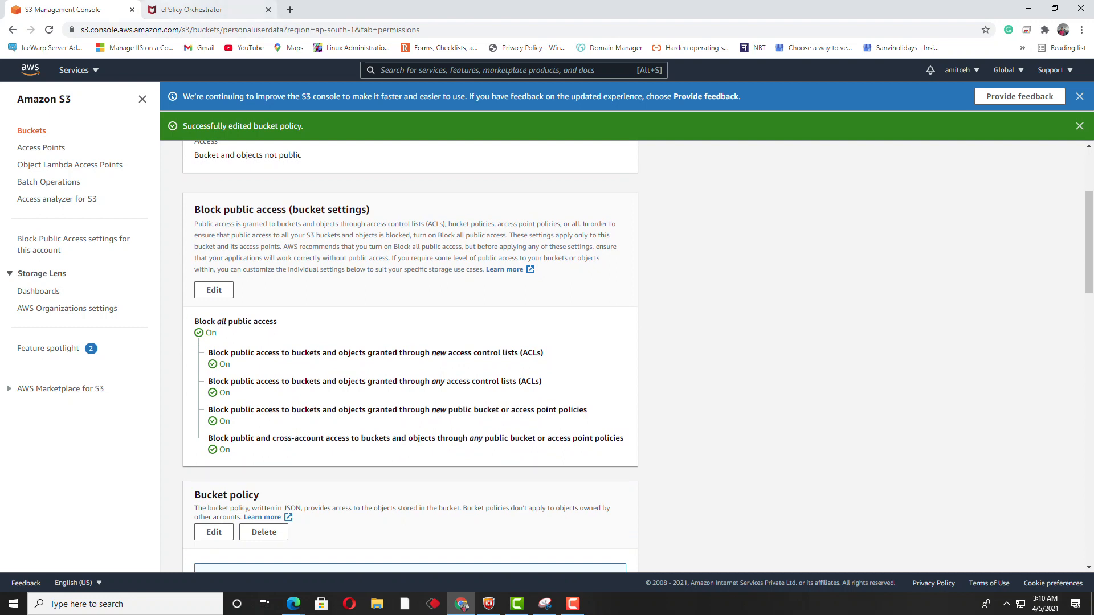
- Return to DLP Settings in ePolicy Orchestrator and test the connection to the registered S3 bucket
left_click(199, 9)
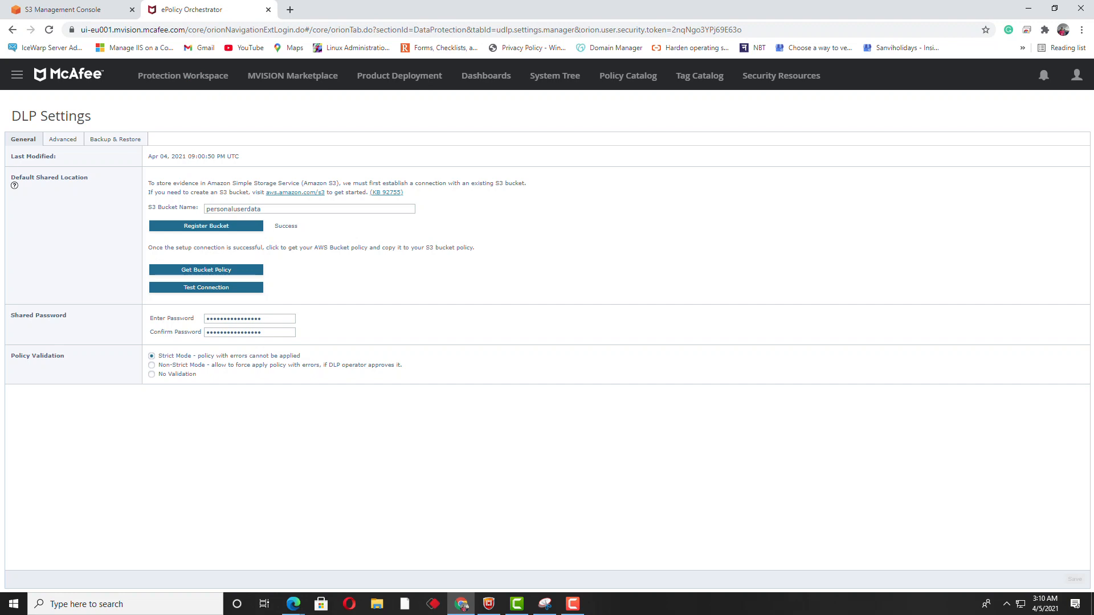
left_click(207, 287)
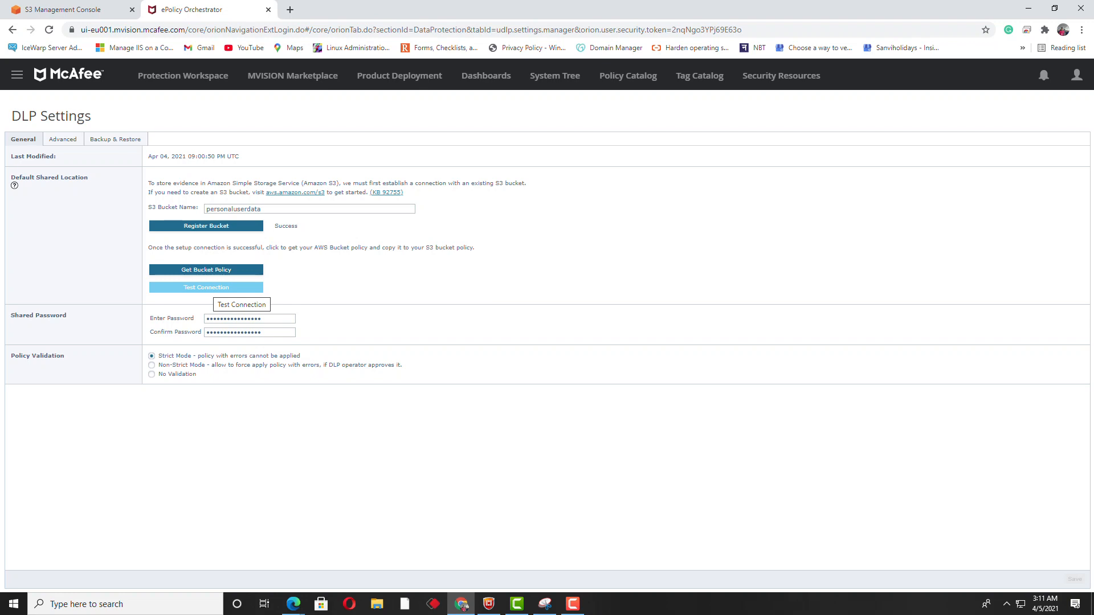
left_click(206, 288)
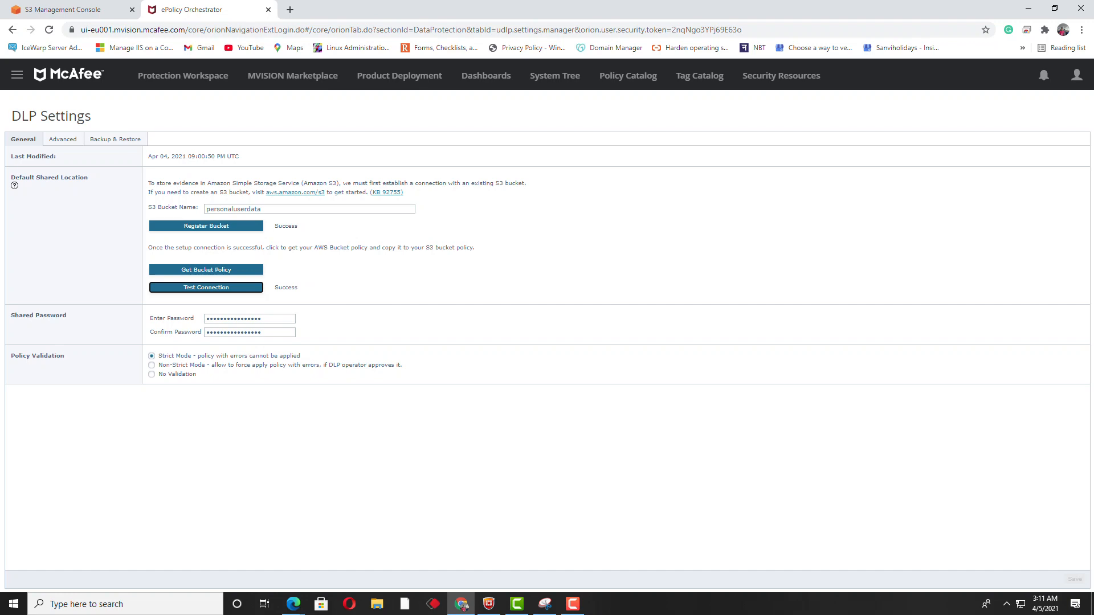
- Inspect the personaluserdata bucket's object list in the S3 console and compare it with the connection status in DLP Settings
left_click(71, 10)
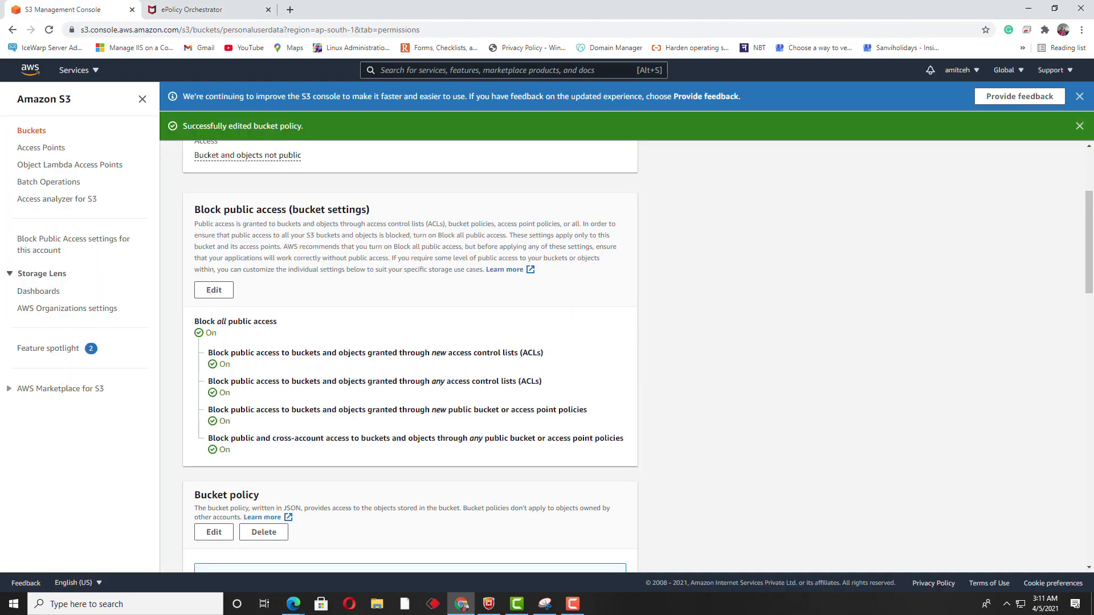
scroll(410, 353, "up", 3)
left_click(203, 161)
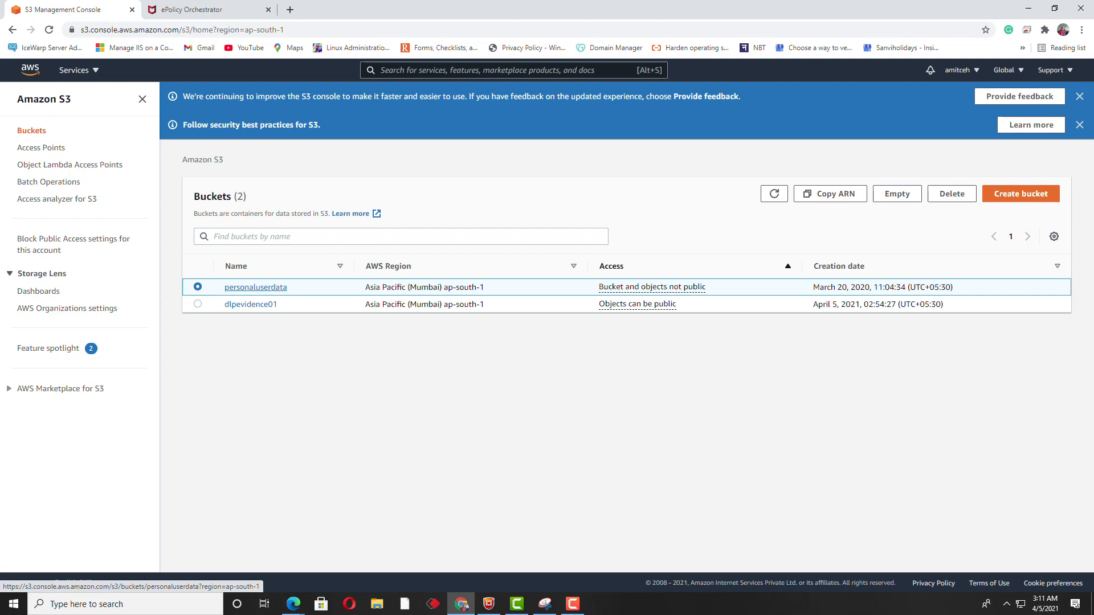
left_click(255, 287)
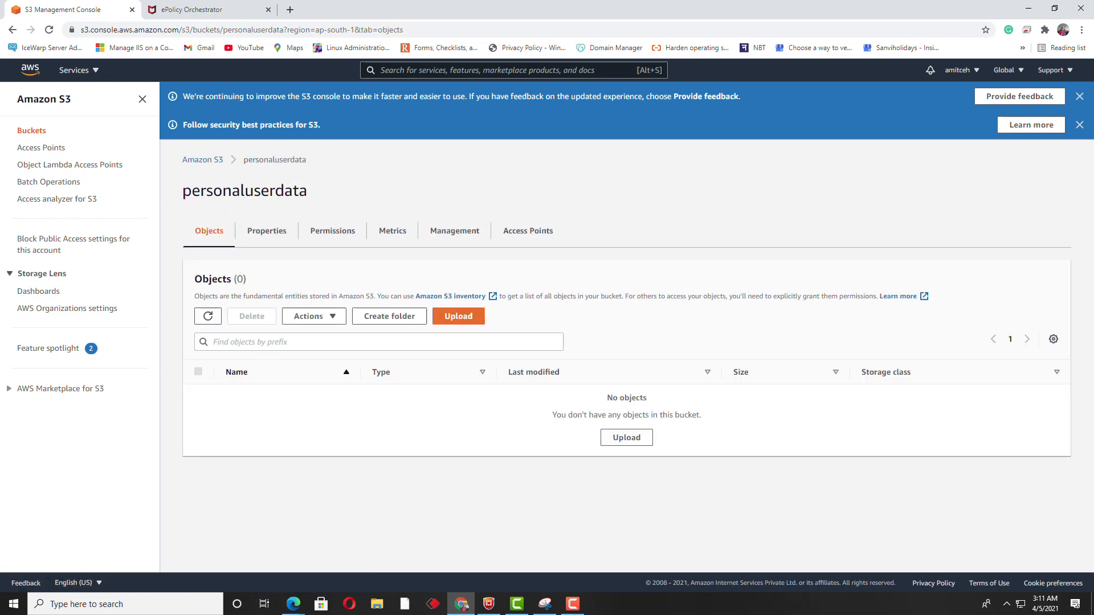
left_click(200, 10)
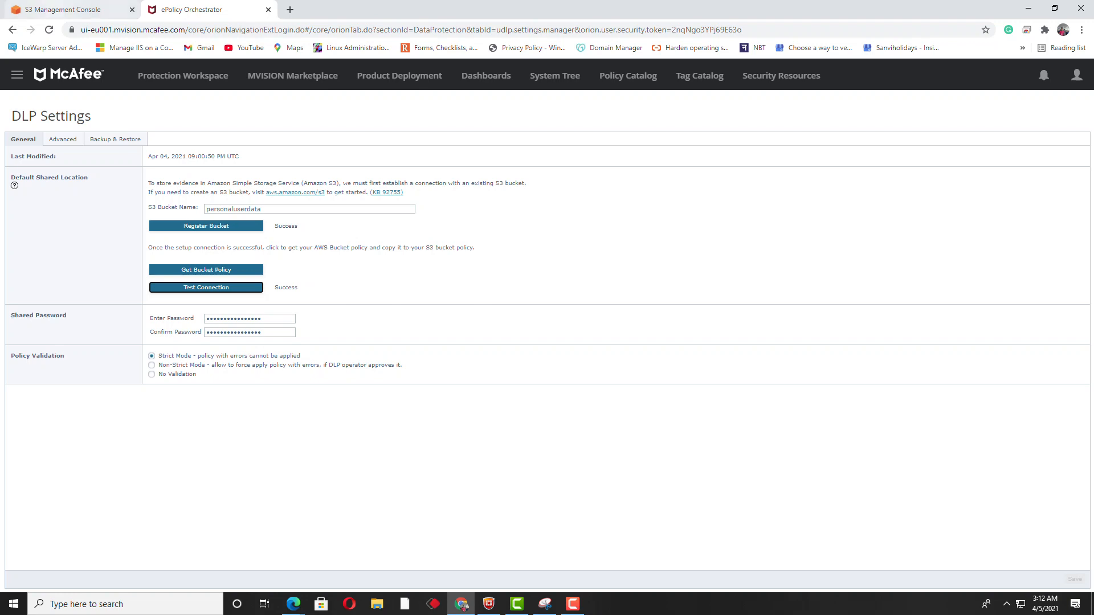
left_click(63, 9)
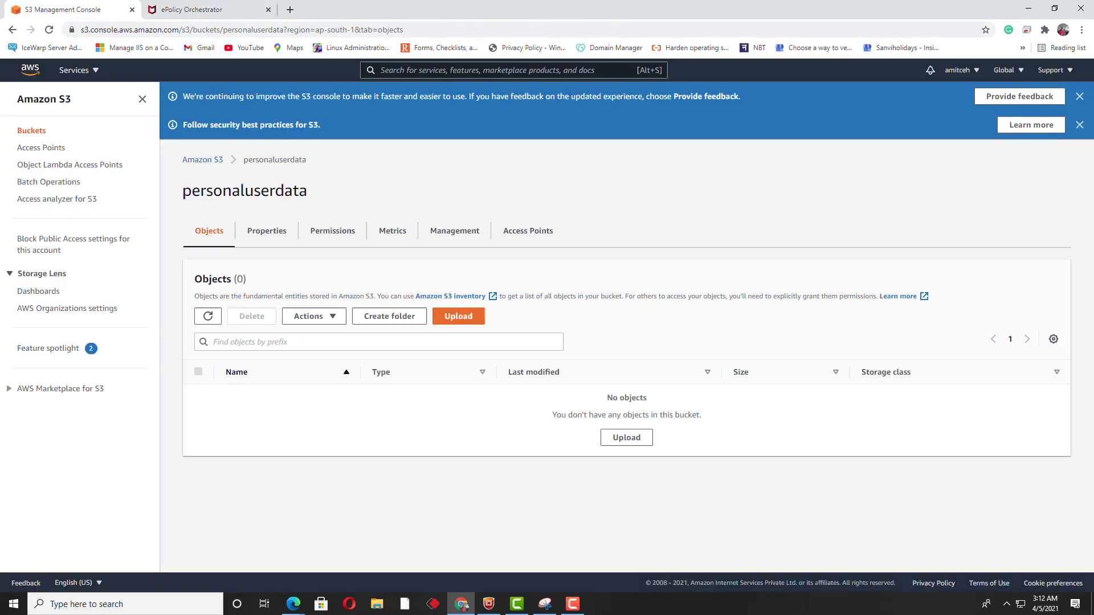
left_click(194, 9)
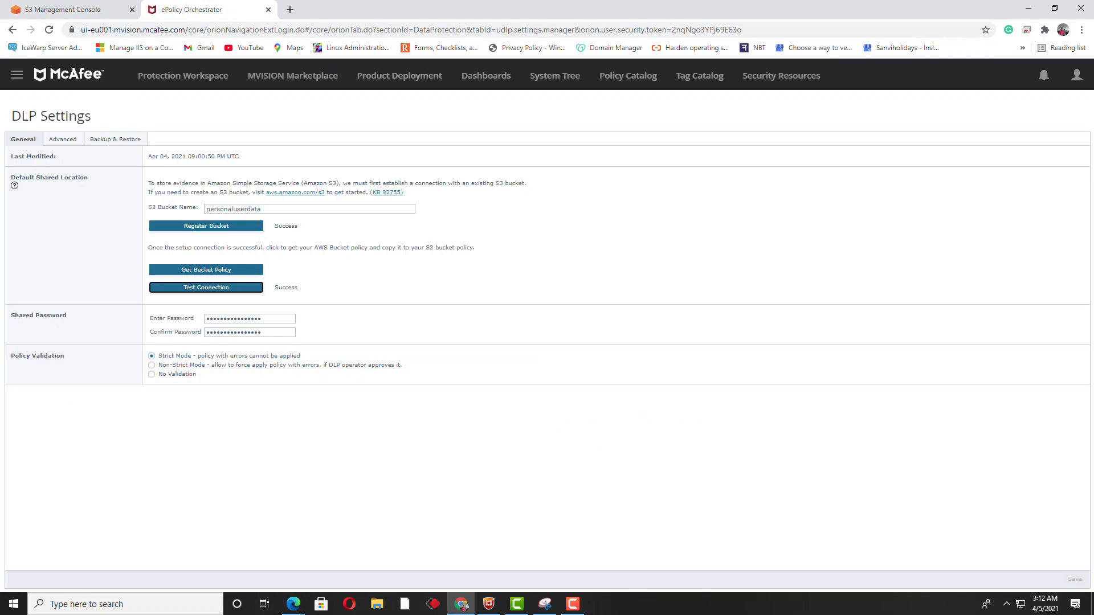